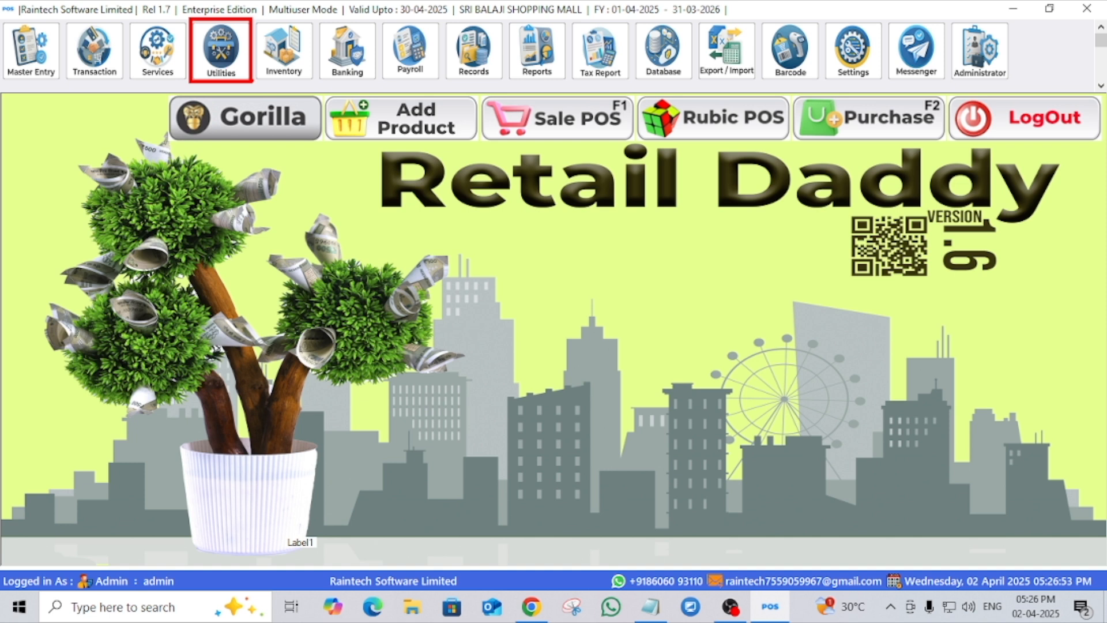
- Open Customer Offer Validation in Utilities and enter a sale amount range from 2500 to 3500 for a new offer
{"action": "left_click", "coordinate": [221, 51]}
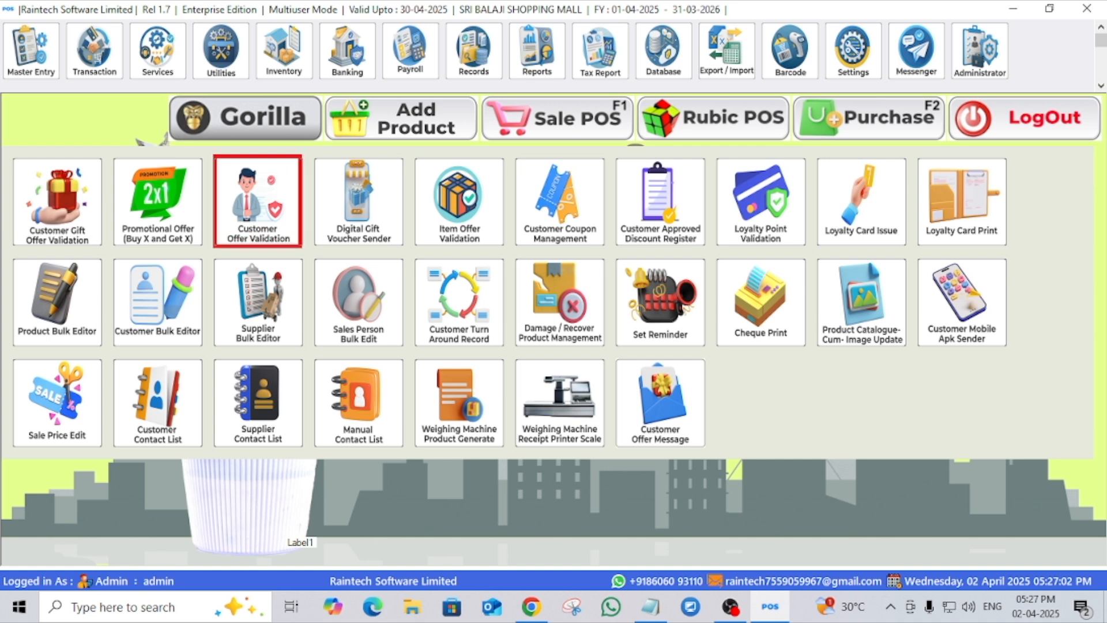
{"action": "left_click", "coordinate": [253, 203]}
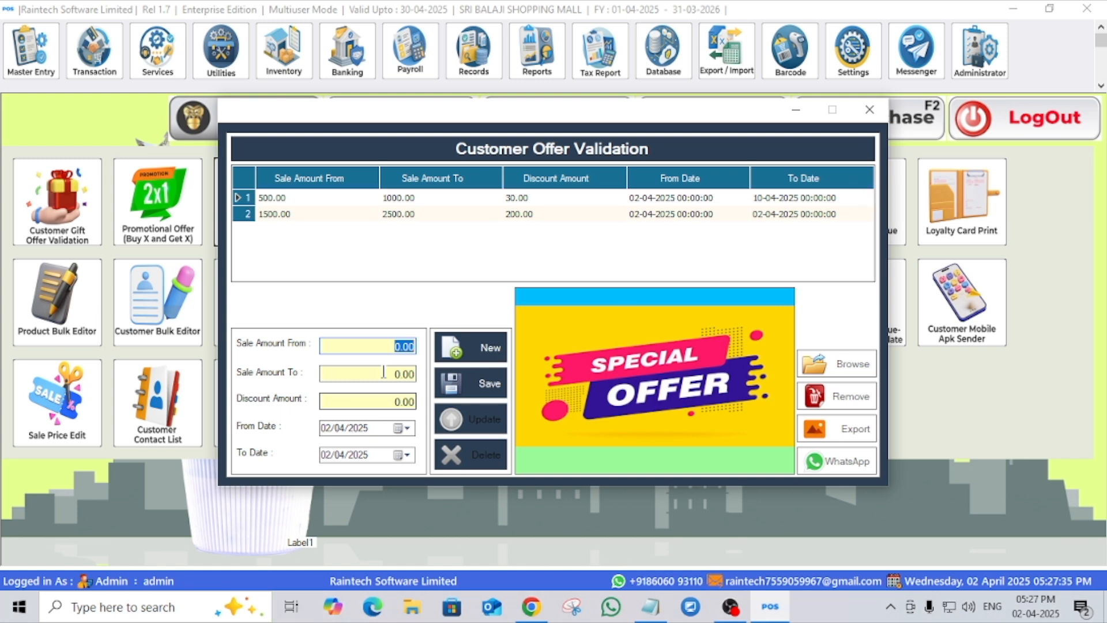
{"action": "left_click", "coordinate": [400, 344]}
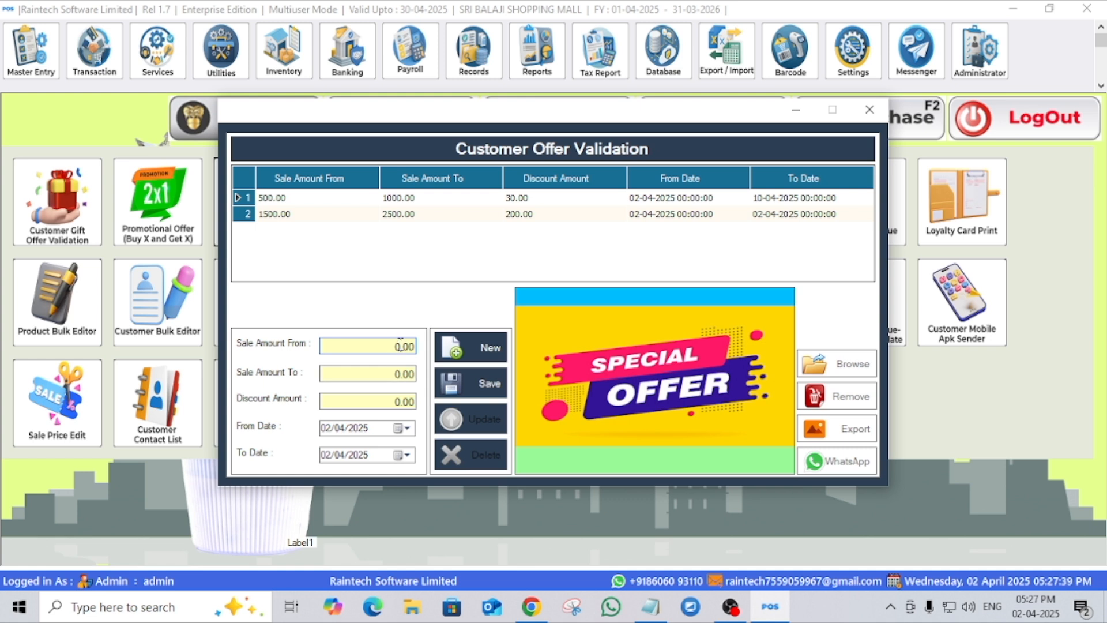
{"action": "type", "text": "25"}
{"action": "left_click_drag", "start_coordinate": [391, 346], "coordinate": [436, 350]}
{"action": "key", "text": "BackSpace"}
{"action": "type", "text": "2500"}
{"action": "left_click_drag", "start_coordinate": [392, 370], "coordinate": [425, 375]}
{"action": "key", "text": "BackSpace"}
{"action": "type", "text": "35000"}
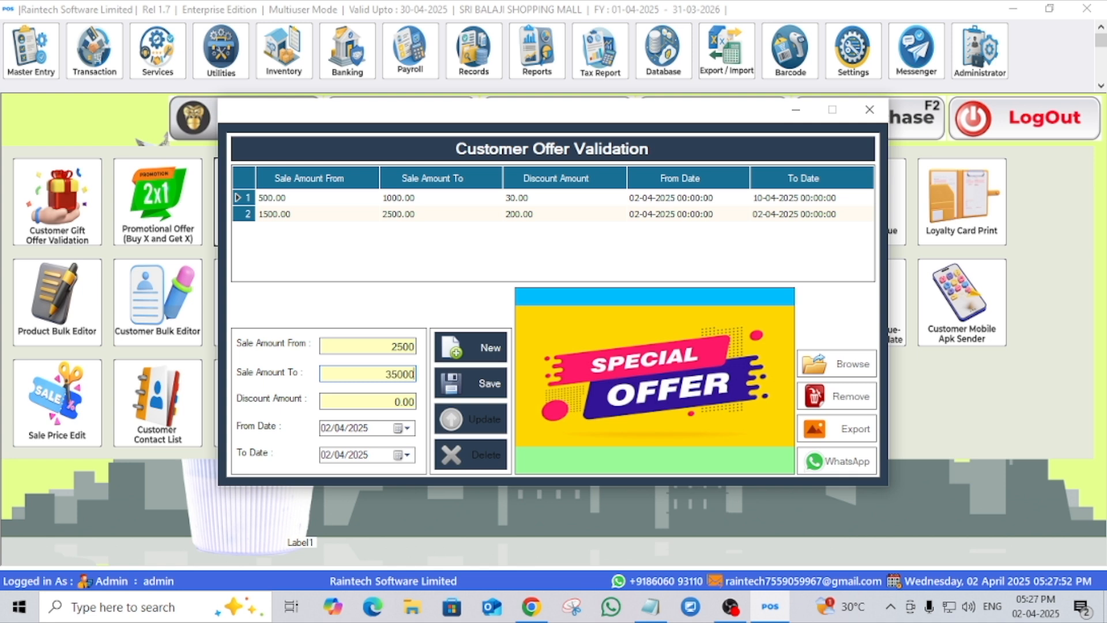
{"action": "key", "text": "BackSpace"}
- Set the offer's discount amount to 250, then save the offer and acknowledge the confirmation
{"action": "left_click", "coordinate": [396, 401]}
{"action": "type", "text": "250"}
{"action": "left_click", "coordinate": [487, 381]}
{"action": "left_click", "coordinate": [587, 362]}
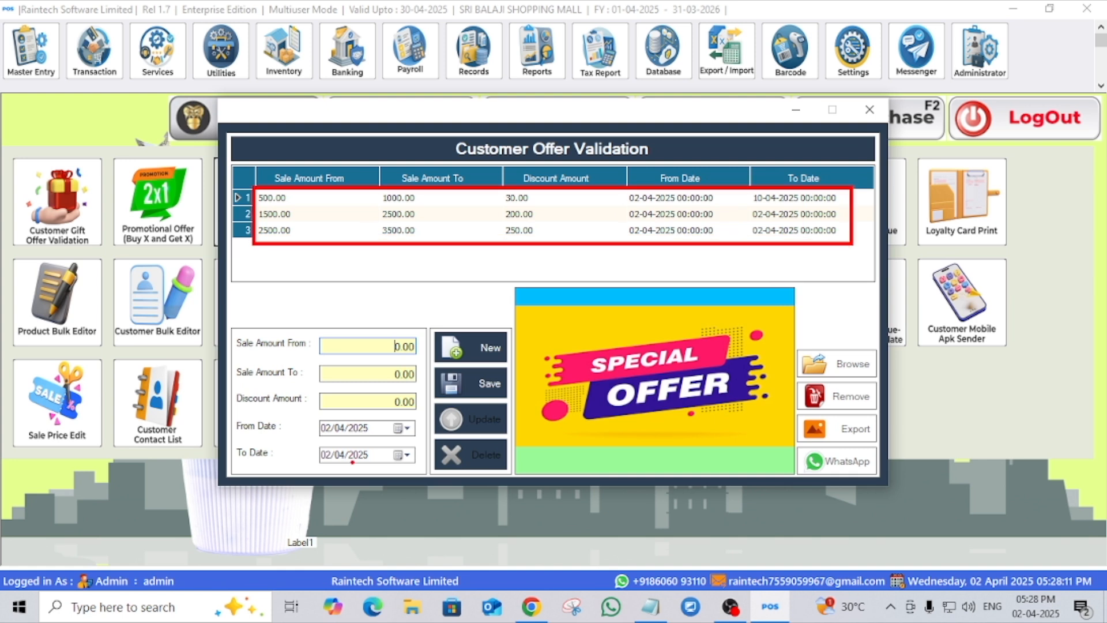
{"action": "key", "text": "Escape"}
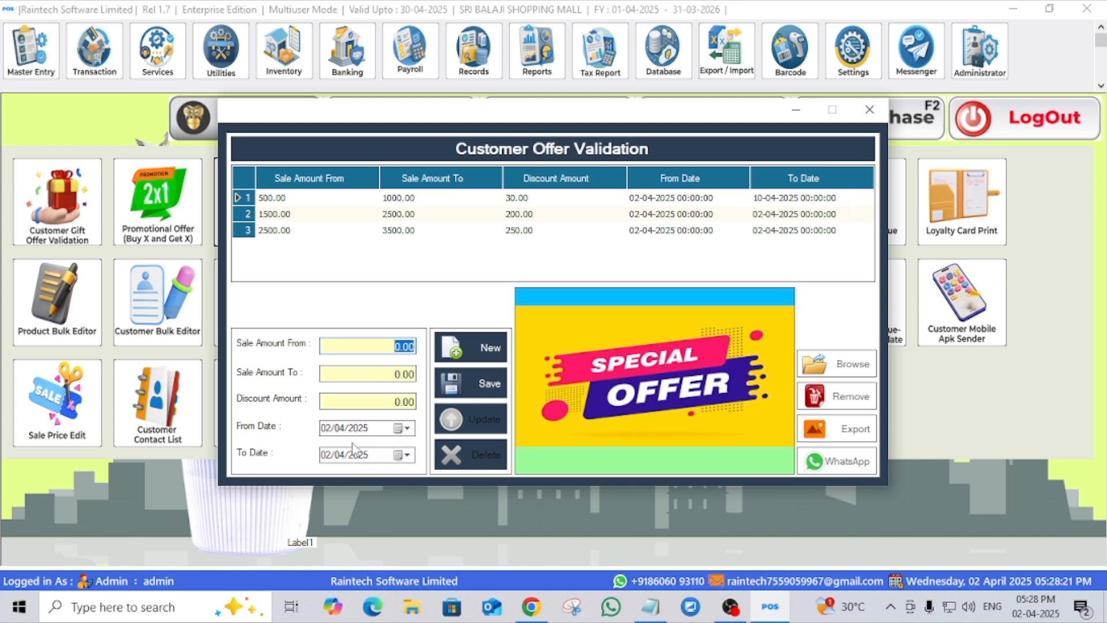
{"action": "key", "text": "ctrl+2"}
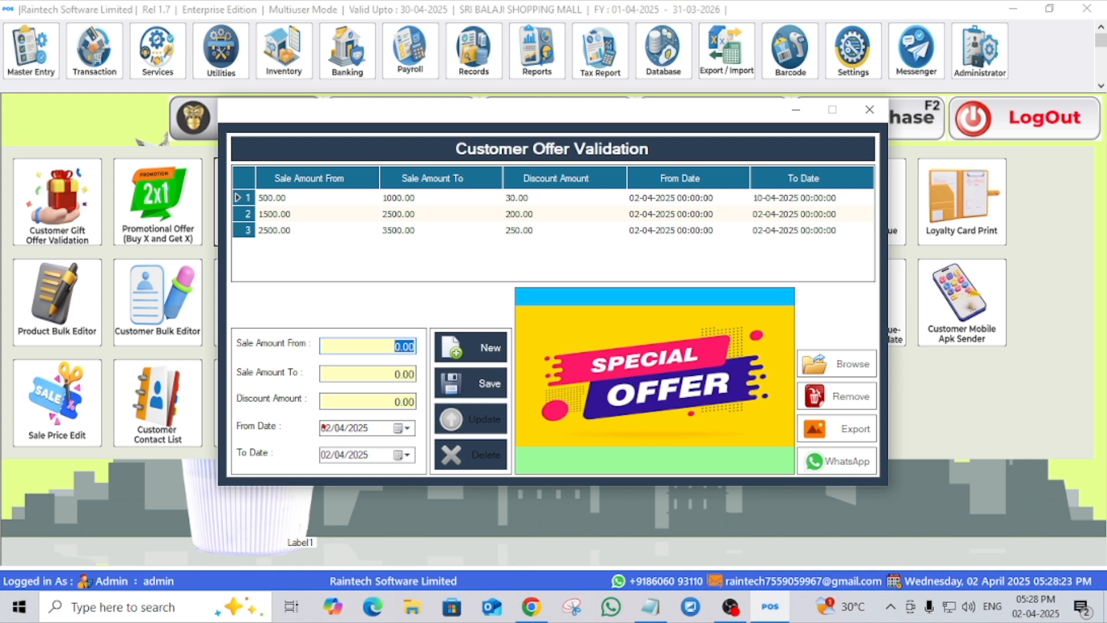
{"action": "mouse_move", "coordinate": [320, 418]}
{"action": "left_mouse_down"}
{"action": "mouse_move", "coordinate": [389, 436]}
{"action": "mouse_move", "coordinate": [418, 474]}
{"action": "left_mouse_up"}
{"action": "key", "text": "Escape"}
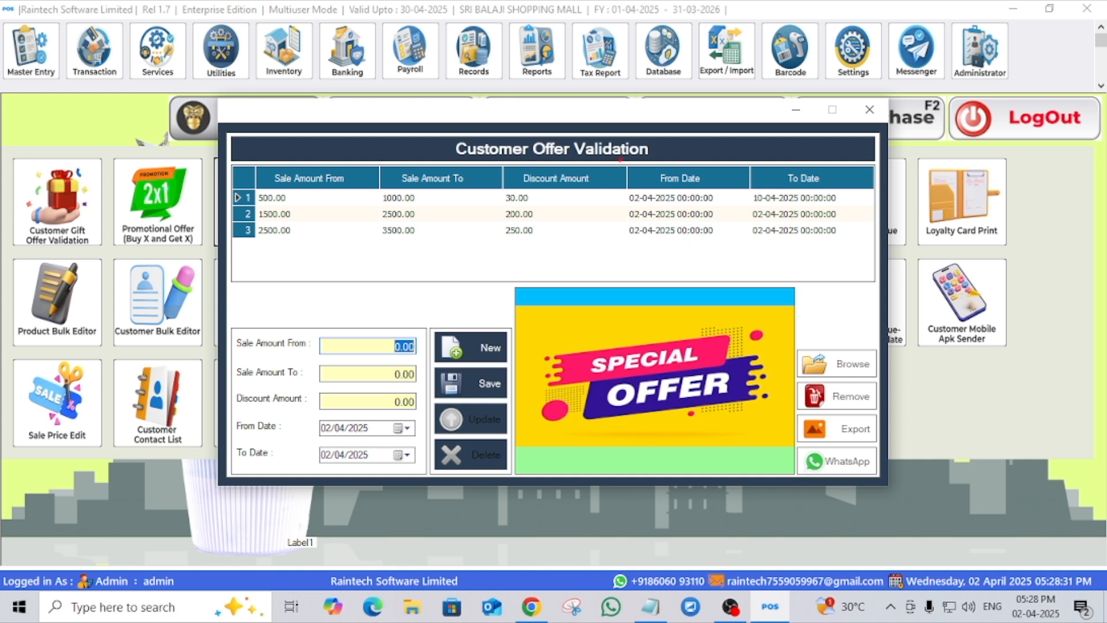
{"action": "mouse_move", "coordinate": [624, 166]}
{"action": "left_mouse_down"}
{"action": "mouse_move", "coordinate": [778, 210]}
{"action": "mouse_move", "coordinate": [807, 249]}
{"action": "mouse_move", "coordinate": [879, 269]}
{"action": "mouse_move", "coordinate": [876, 278]}
{"action": "left_mouse_up"}
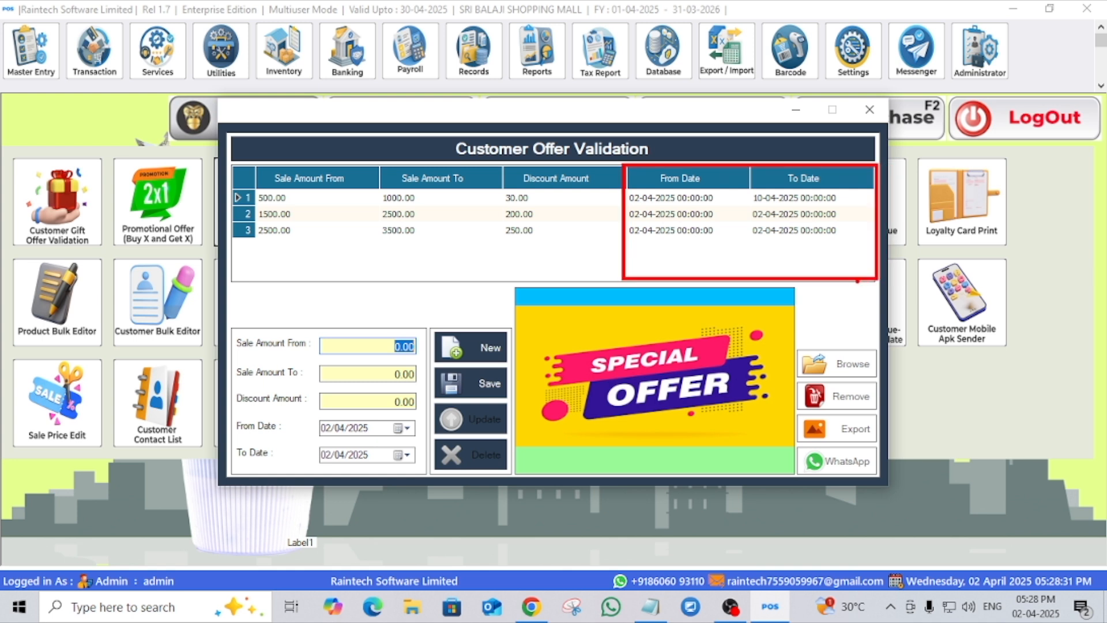
- Close the Customer Offer Validation window and open the Sale POS billing screen
{"action": "left_click", "coordinate": [870, 109]}
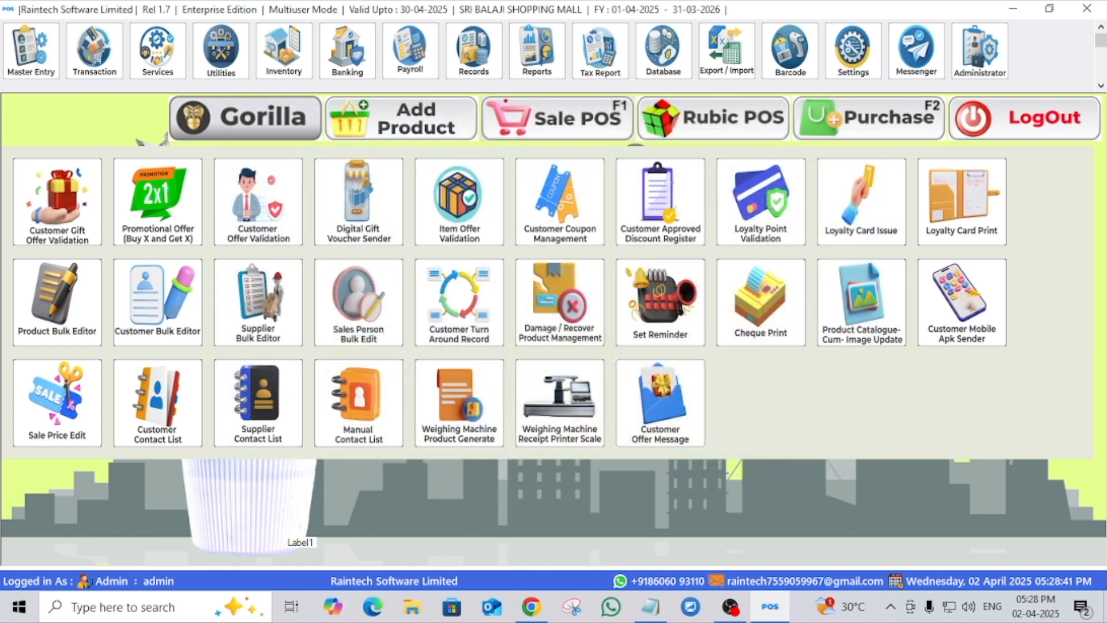
{"action": "left_click_drag", "start_coordinate": [490, 97], "coordinate": [631, 141]}
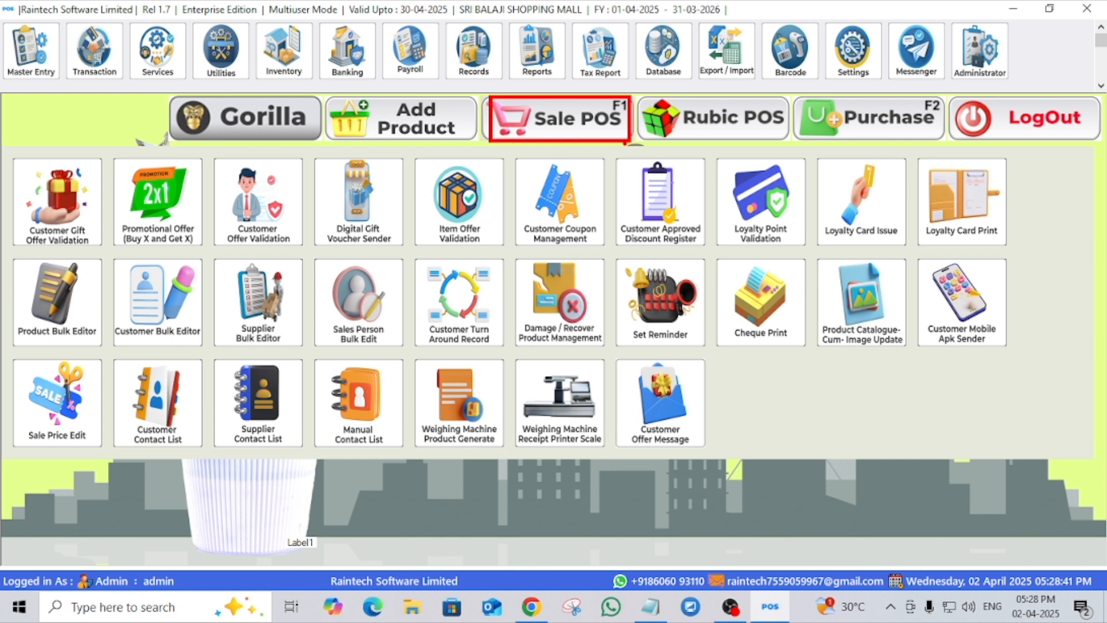
{"action": "key", "text": "Escape"}
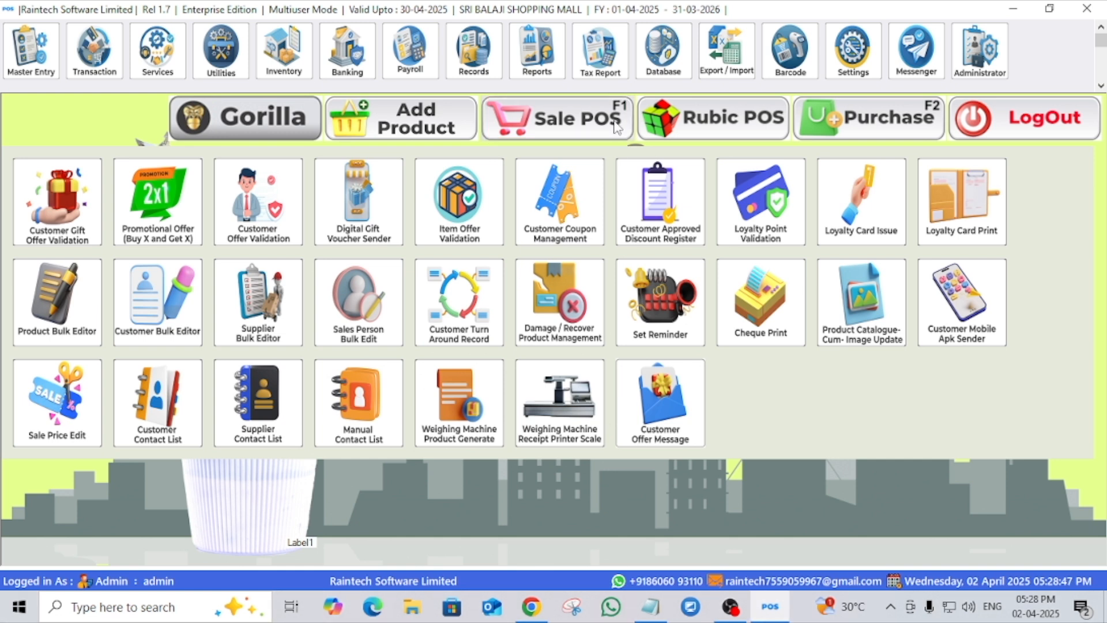
{"action": "left_click", "coordinate": [615, 126]}
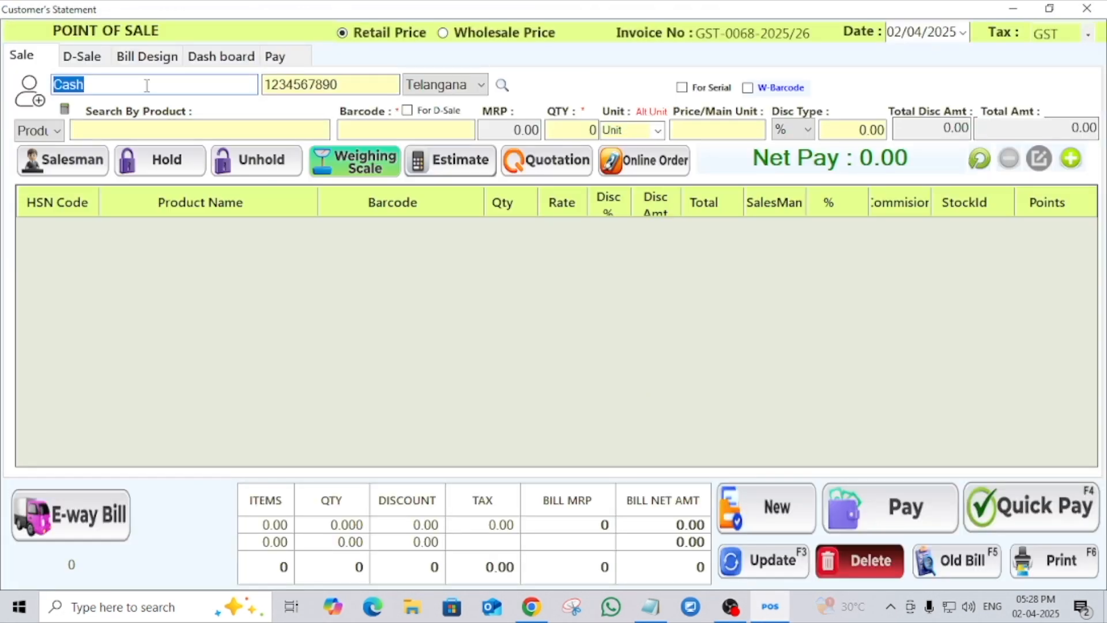
- Clear the default Cash customer and select the saved customer in the fourth row of the contact list
{"action": "left_click", "coordinate": [147, 86]}
{"action": "key", "text": "BackSpace"}
{"action": "key", "text": "BackSpace"}
{"action": "key", "text": "BackSpace"}
{"action": "key", "text": "BackSpace"}
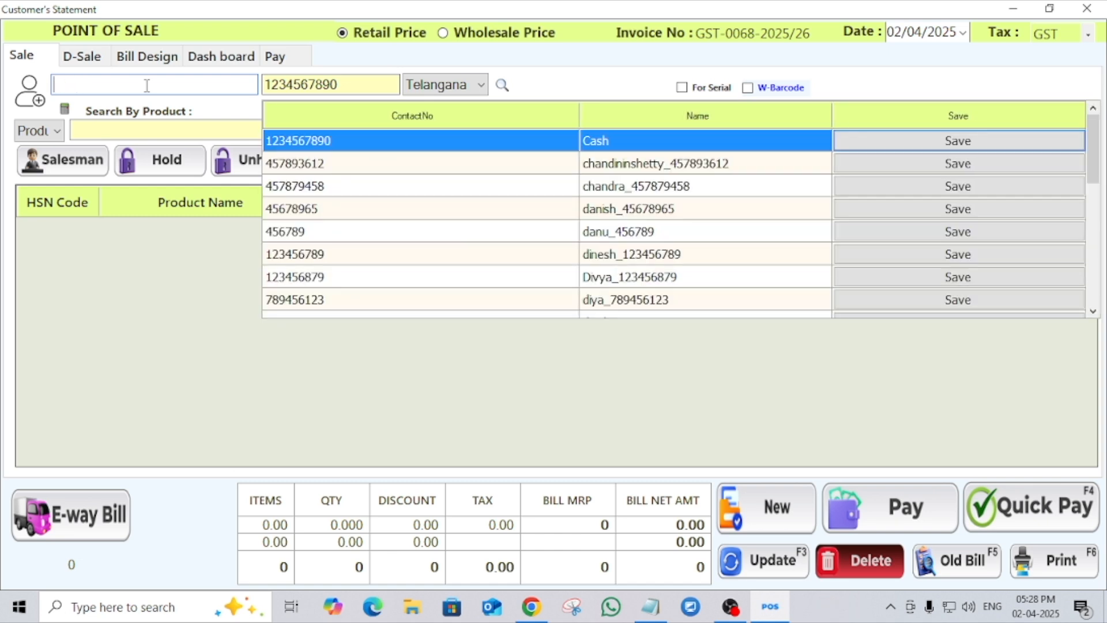
{"action": "left_click", "coordinate": [675, 210]}
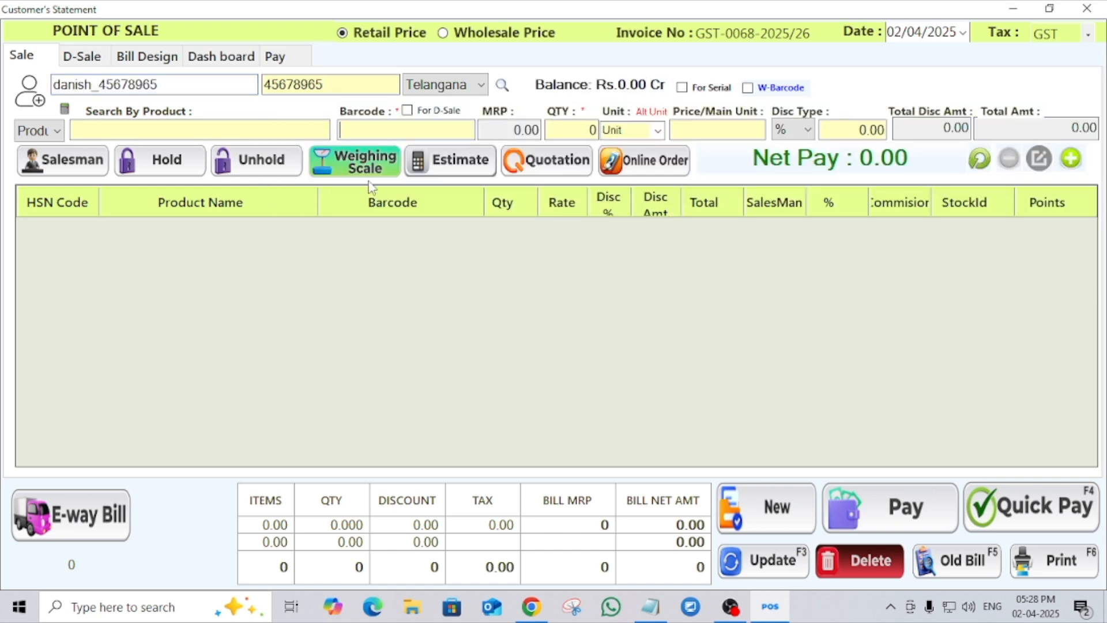
- Find GALAXY CHOCLATE by searching for g and add one piece to the bill
{"action": "left_click", "coordinate": [309, 130]}
{"action": "type", "text": "gg"}
{"action": "key", "text": "BackSpace"}
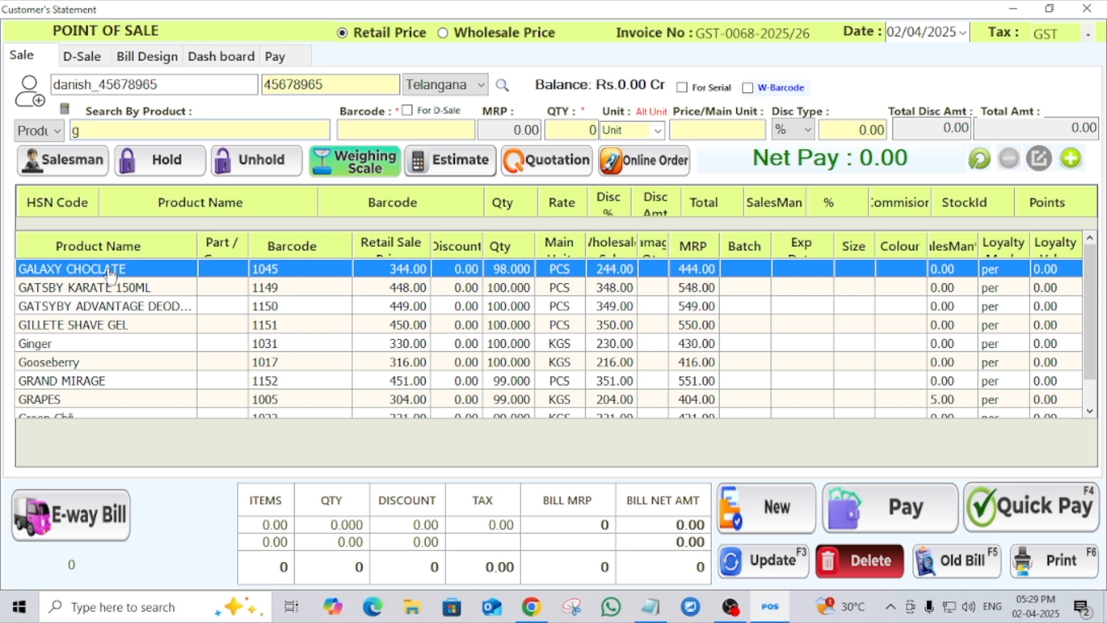
{"action": "left_click", "coordinate": [110, 274]}
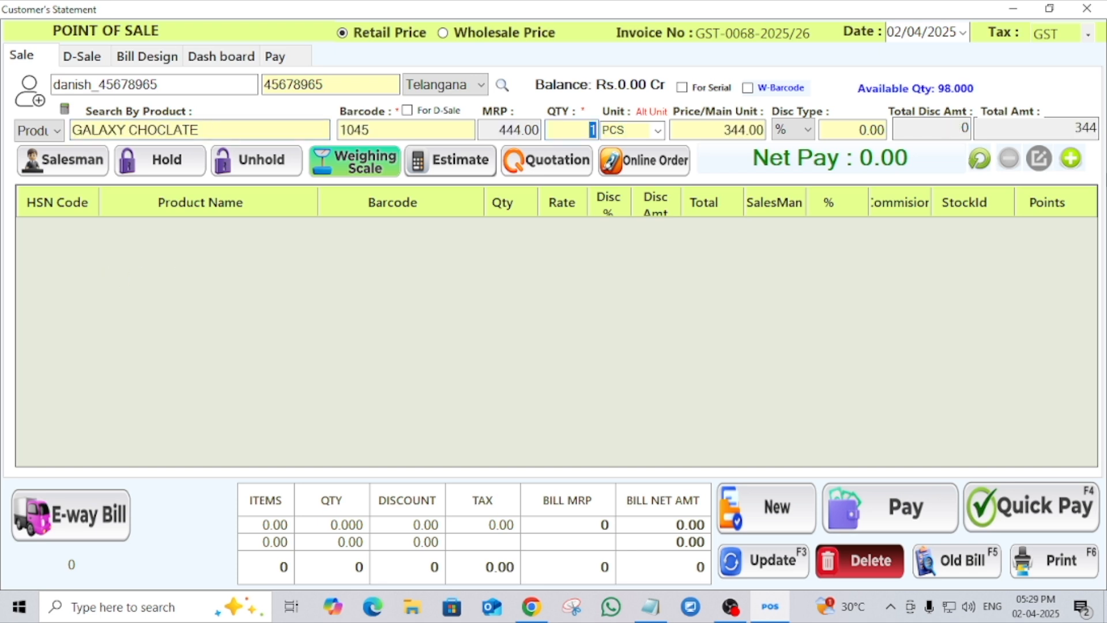
{"action": "left_click", "coordinate": [1070, 158]}
- Add one piece of GATSBY KARATE 150ML to the bill
{"action": "type", "text": "g"}
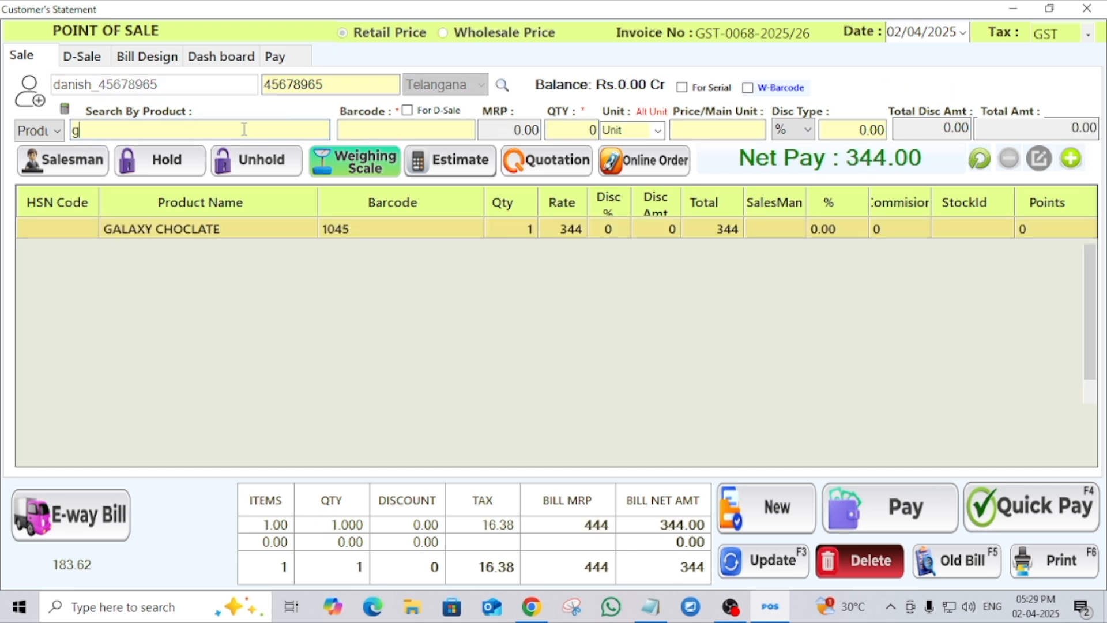
{"action": "left_click", "coordinate": [99, 287]}
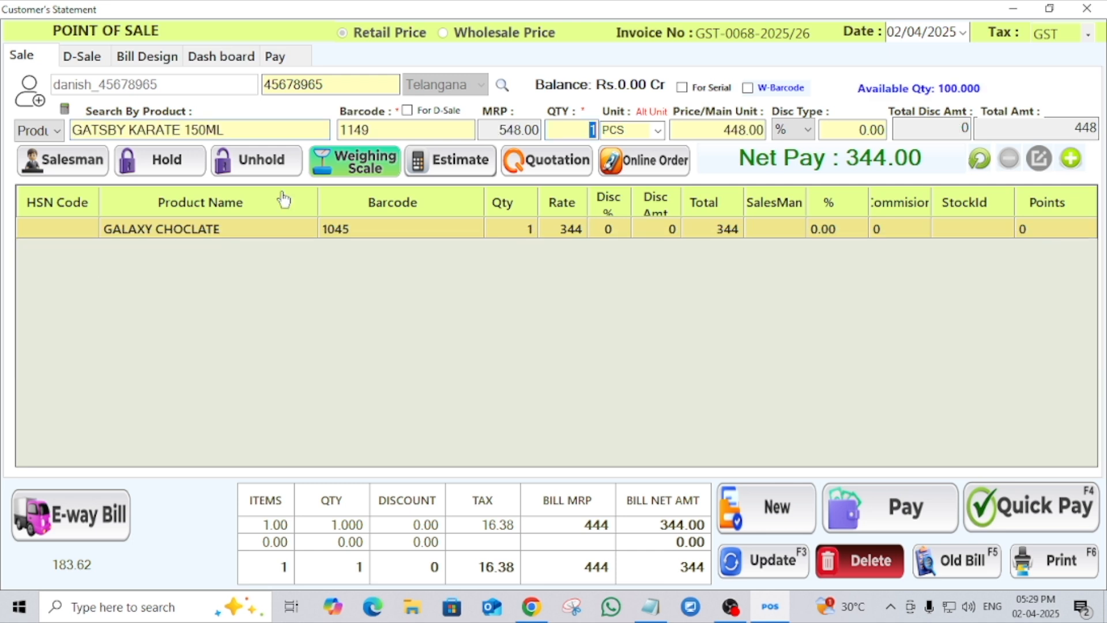
{"action": "left_click", "coordinate": [1070, 158]}
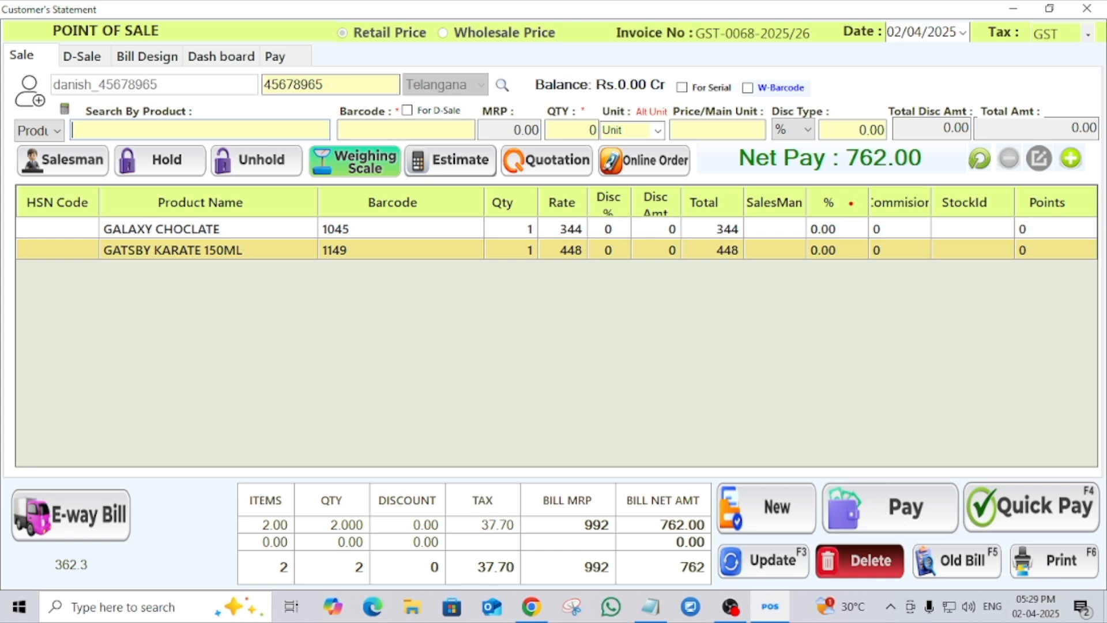
- Settle the bill with Quick Pay and dismiss the SMS message
{"action": "mouse_move", "coordinate": [840, 148]}
{"action": "left_mouse_down"}
{"action": "mouse_move", "coordinate": [950, 164]}
{"action": "mouse_move", "coordinate": [950, 179]}
{"action": "left_mouse_up"}
{"action": "key", "text": "Escape"}
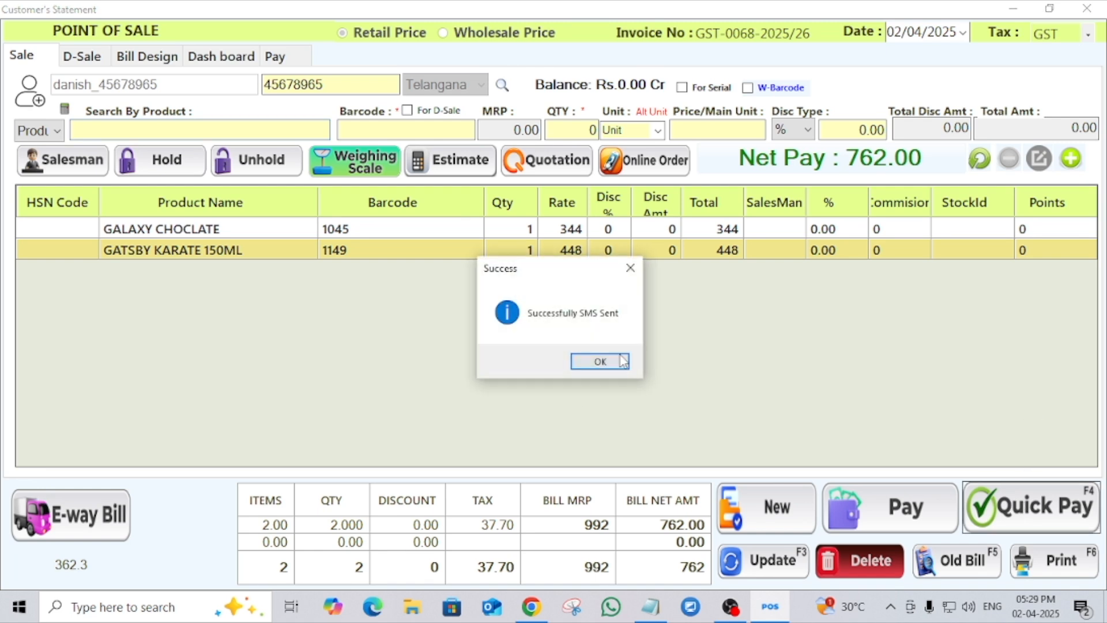
{"action": "left_click", "coordinate": [622, 362]}
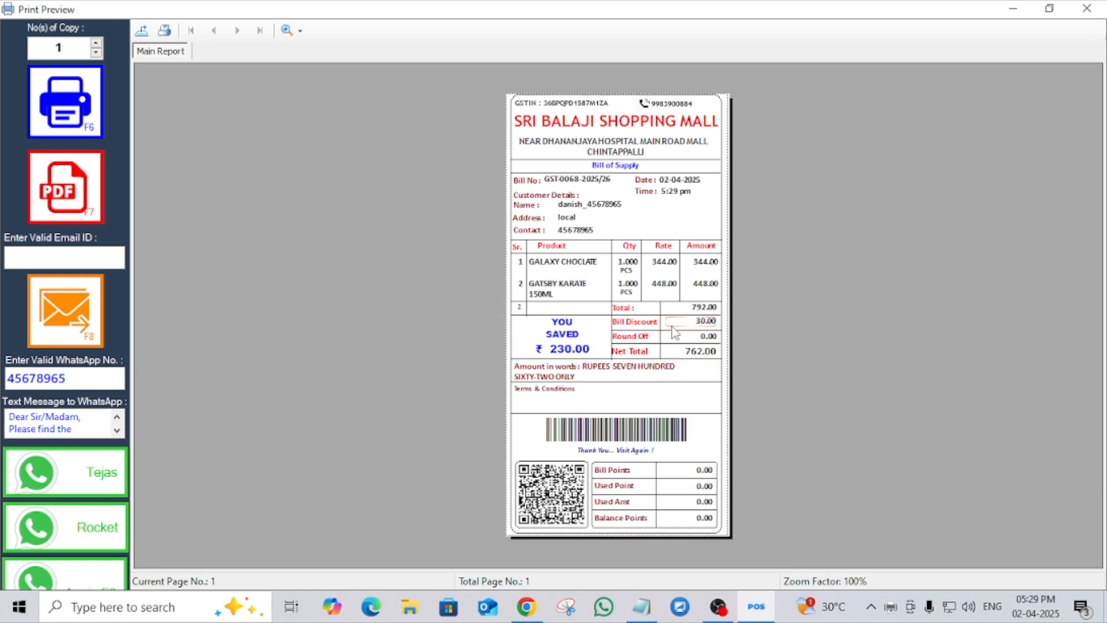
- Check the Total and Bill Discount lines on the receipt preview, then close the preview
{"action": "mouse_move", "coordinate": [659, 316]}
{"action": "left_mouse_down"}
{"action": "mouse_move", "coordinate": [731, 337]}
{"action": "mouse_move", "coordinate": [731, 315]}
{"action": "left_mouse_up"}
{"action": "key", "text": "Escape"}
{"action": "key", "text": "ctrl+2"}
{"action": "mouse_move", "coordinate": [610, 314]}
{"action": "left_mouse_down"}
{"action": "mouse_move", "coordinate": [722, 333]}
{"action": "mouse_move", "coordinate": [721, 314]}
{"action": "left_mouse_up"}
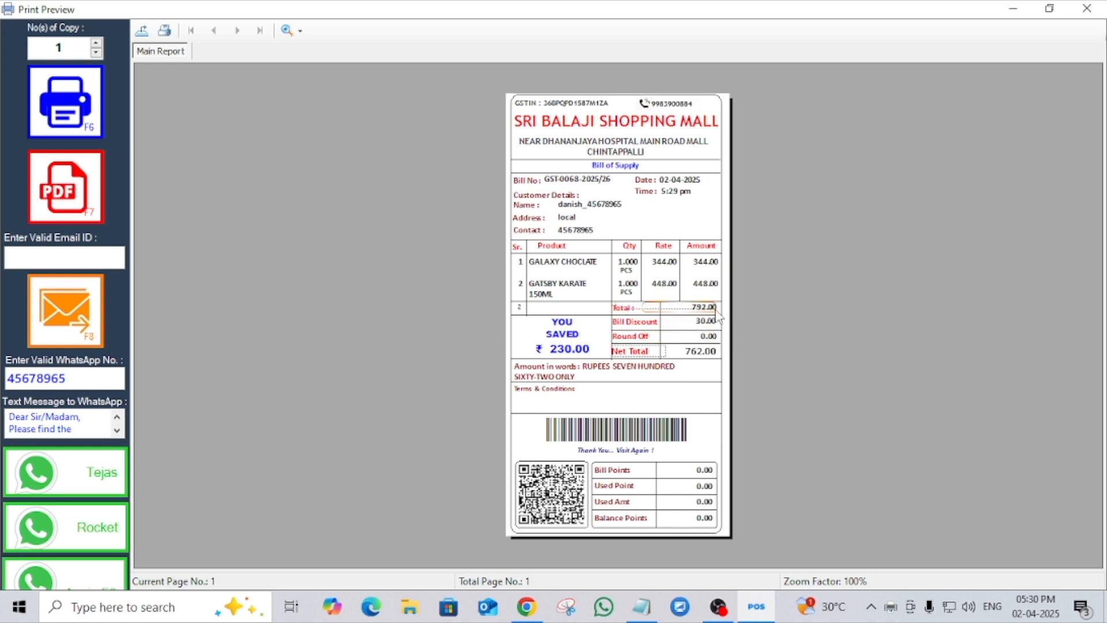
{"action": "left_click_drag", "start_coordinate": [713, 331], "coordinate": [638, 312]}
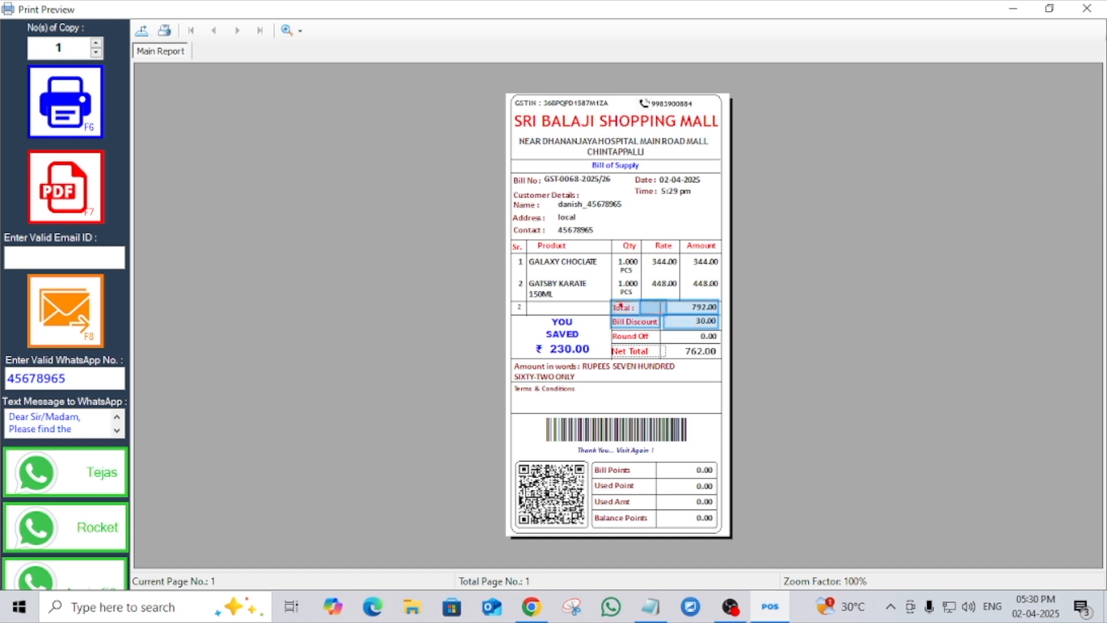
{"action": "left_click_drag", "start_coordinate": [613, 300], "coordinate": [724, 328]}
{"action": "key", "text": "Escape"}
{"action": "left_click", "coordinate": [1087, 8]}
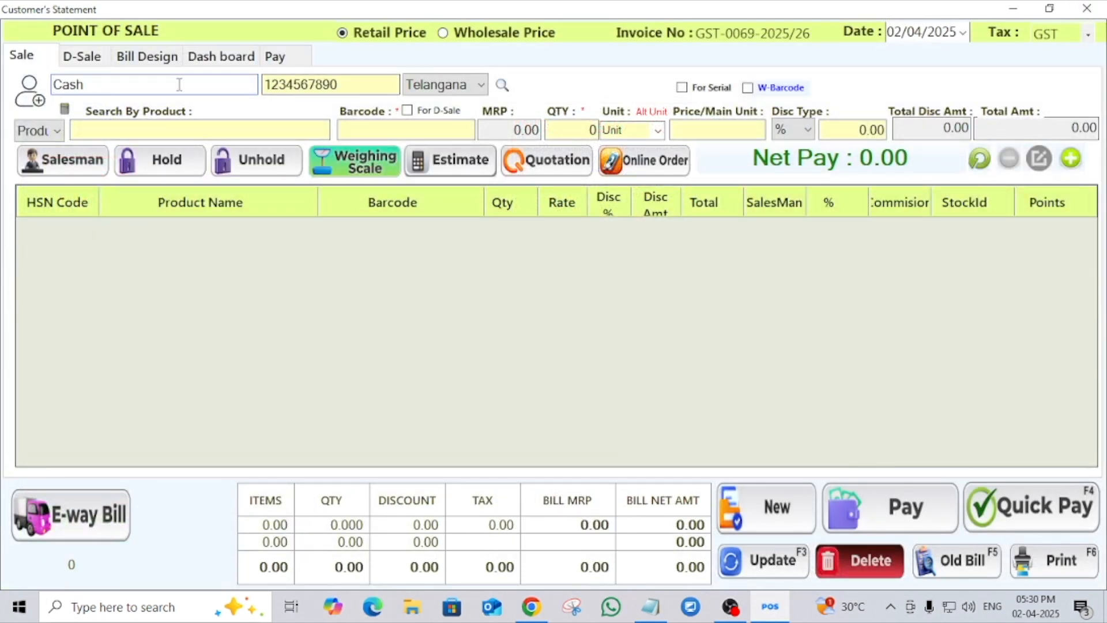
- Clear the Cash customer on the new invoice and pick another saved customer, two rows above the end of the visible contact list
{"action": "key", "text": "BackSpace"}
{"action": "key", "text": "BackSpace"}
{"action": "key", "text": "BackSpace"}
{"action": "key", "text": "BackSpace"}
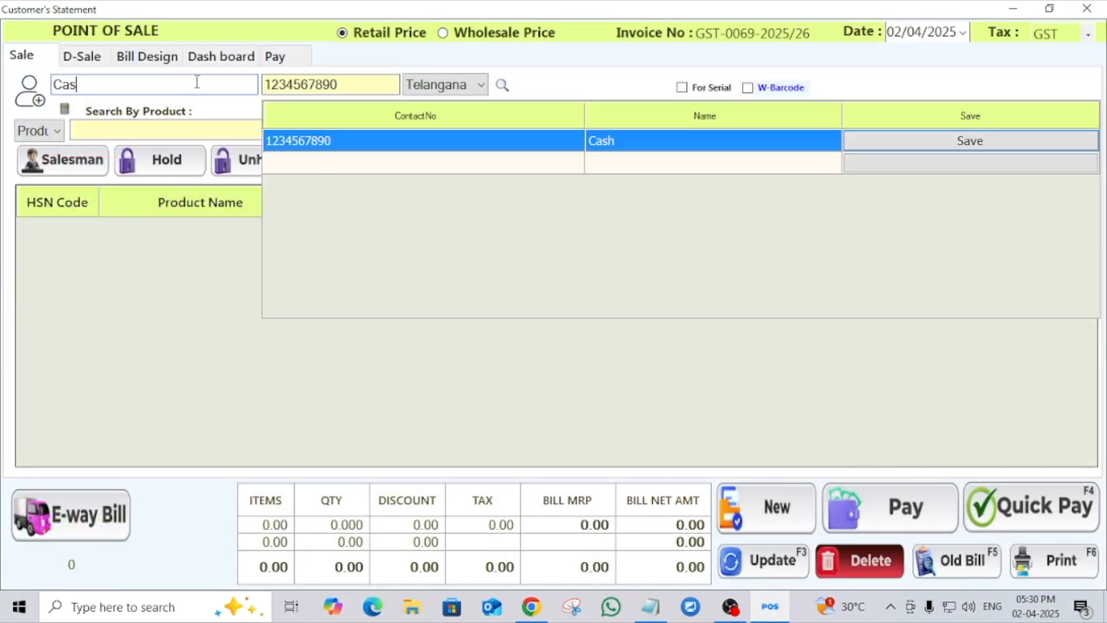
{"action": "scroll", "coordinate": [678, 240], "scroll_direction": "down", "scroll_amount": 1}
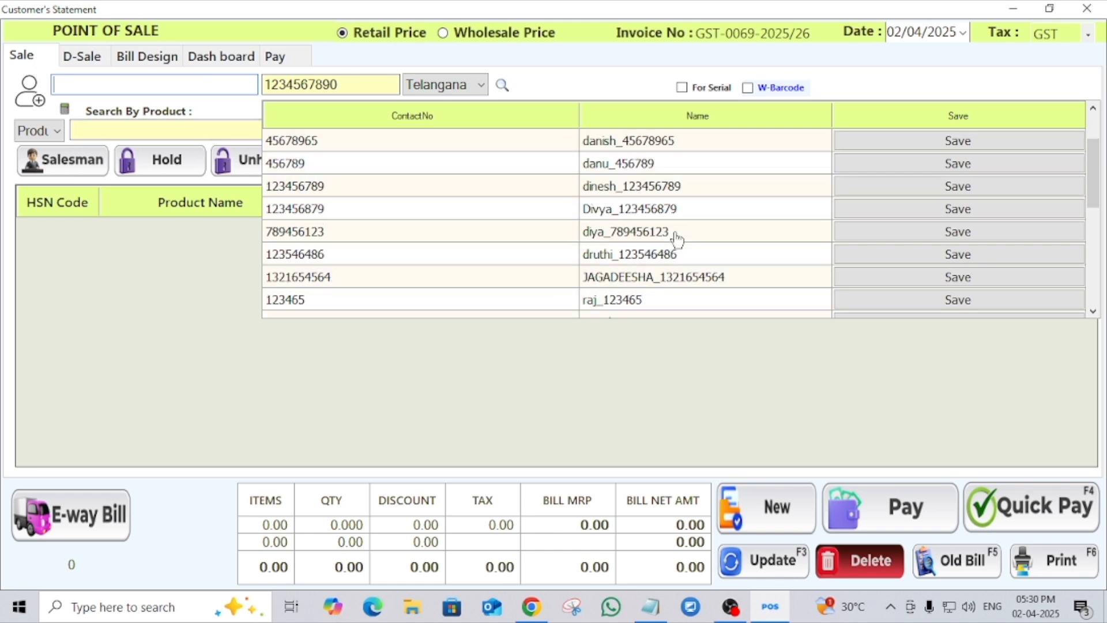
{"action": "left_click", "coordinate": [647, 283]}
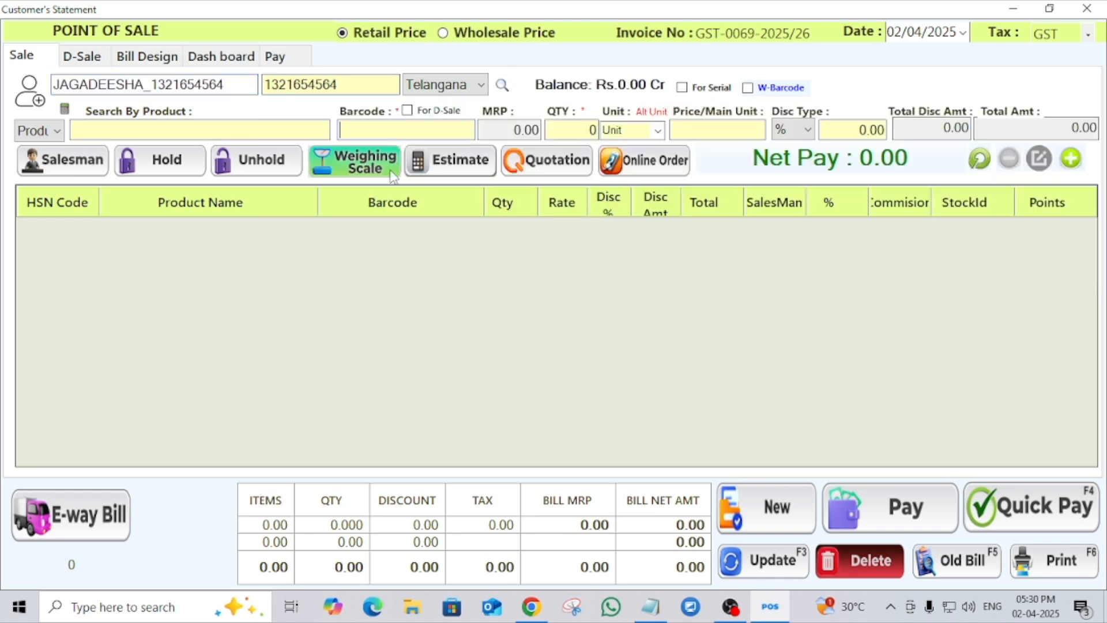
- Find Jacket by searching for j, set its quantity to 2 and add it to the bill
{"action": "left_click", "coordinate": [273, 133]}
{"action": "type", "text": "j"}
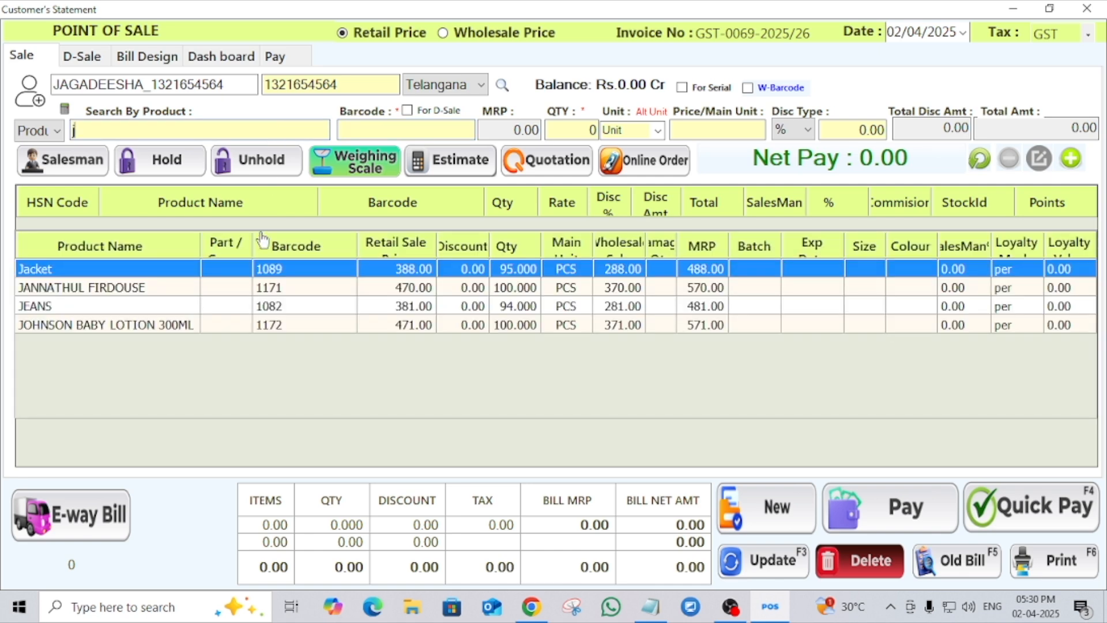
{"action": "left_click", "coordinate": [229, 275]}
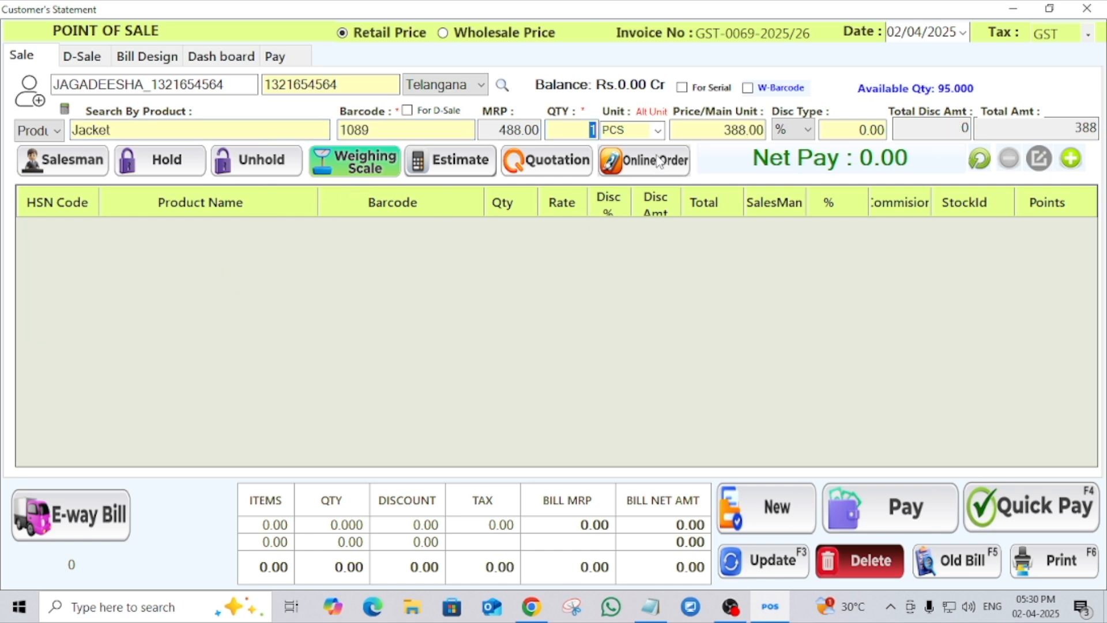
{"action": "type", "text": "2"}
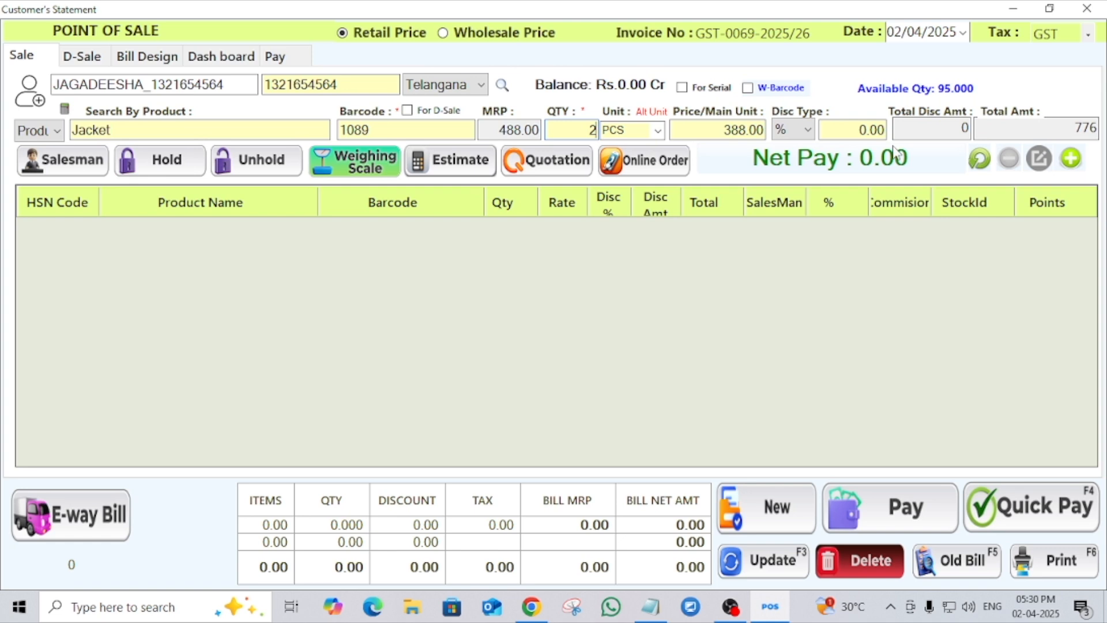
{"action": "left_click", "coordinate": [1064, 165]}
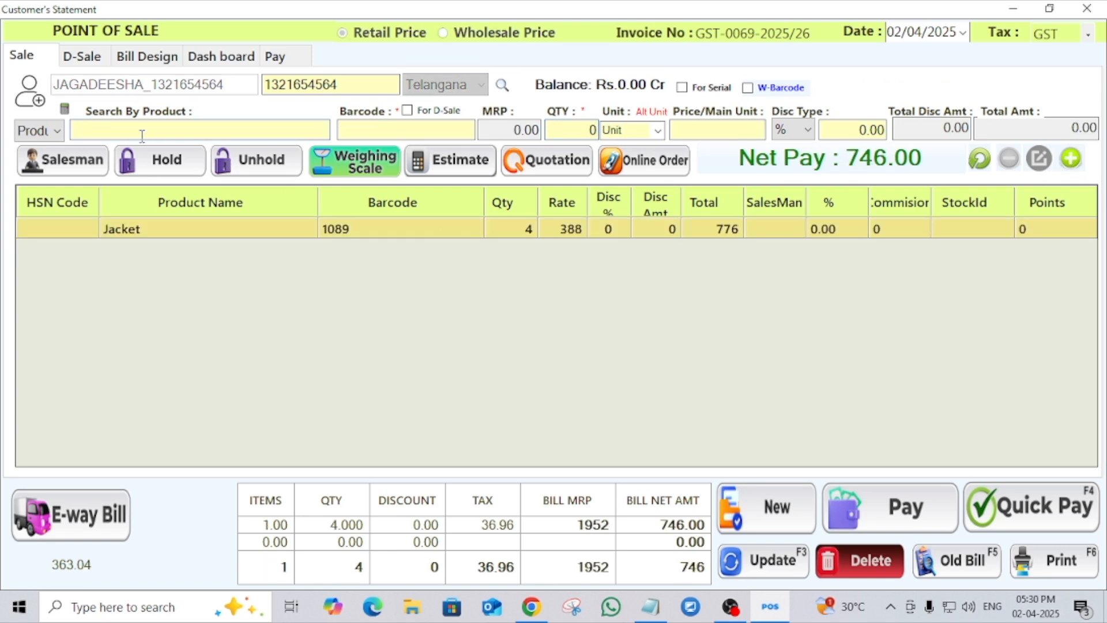
- Find LIFE BOY SOAP by searching for l, choose its 600.00 MRP variant, and add it to the bill with quantity 3
{"action": "type", "text": "l"}
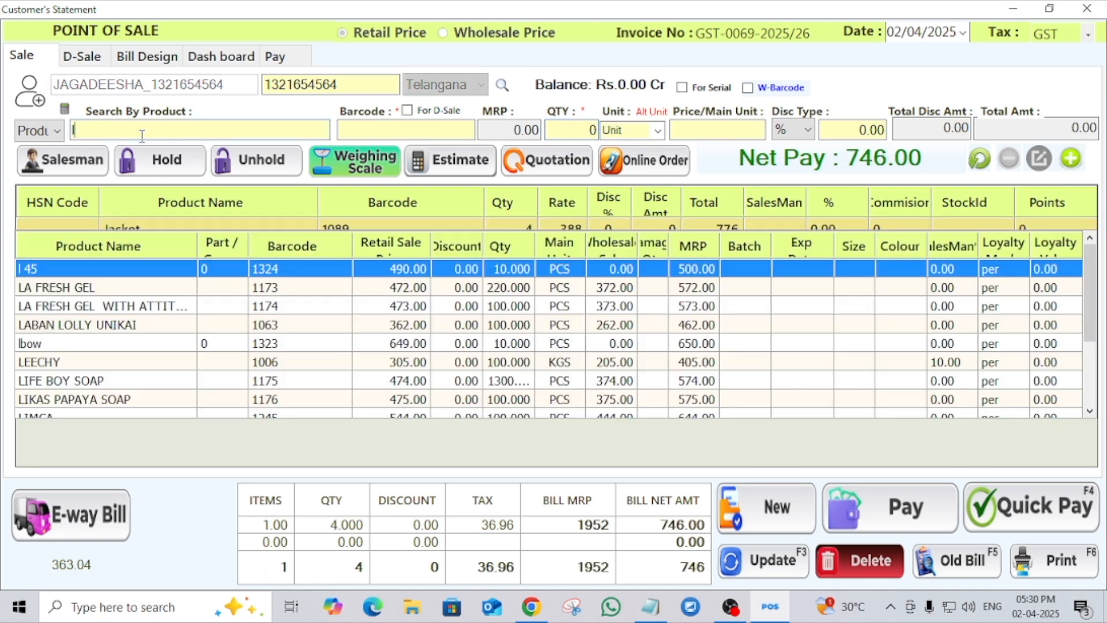
{"action": "left_click", "coordinate": [110, 383]}
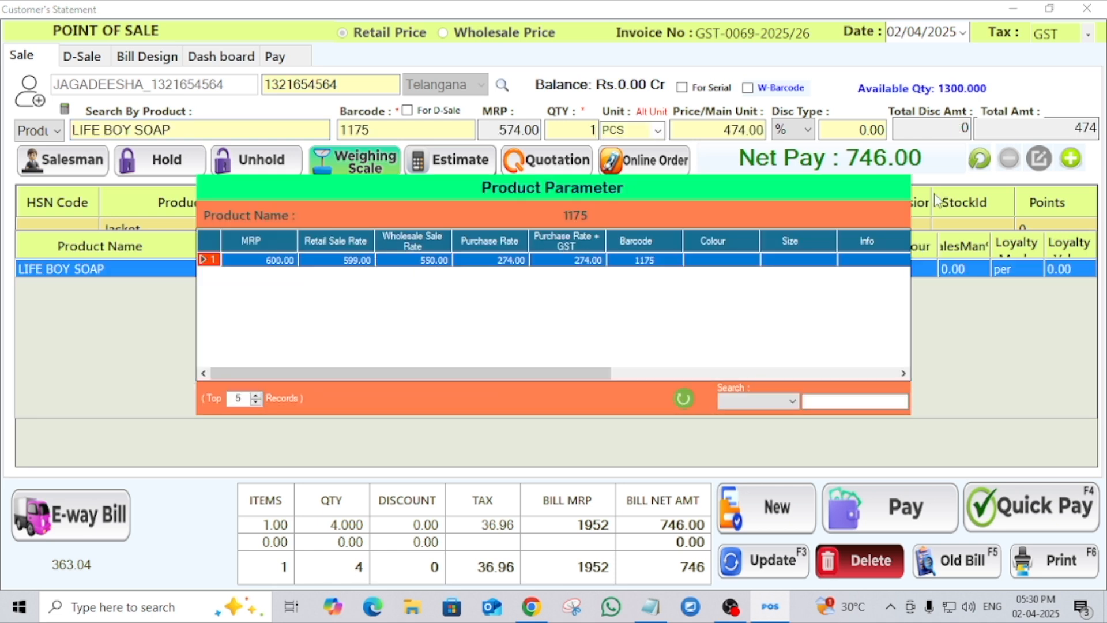
{"action": "double_click", "coordinate": [654, 260]}
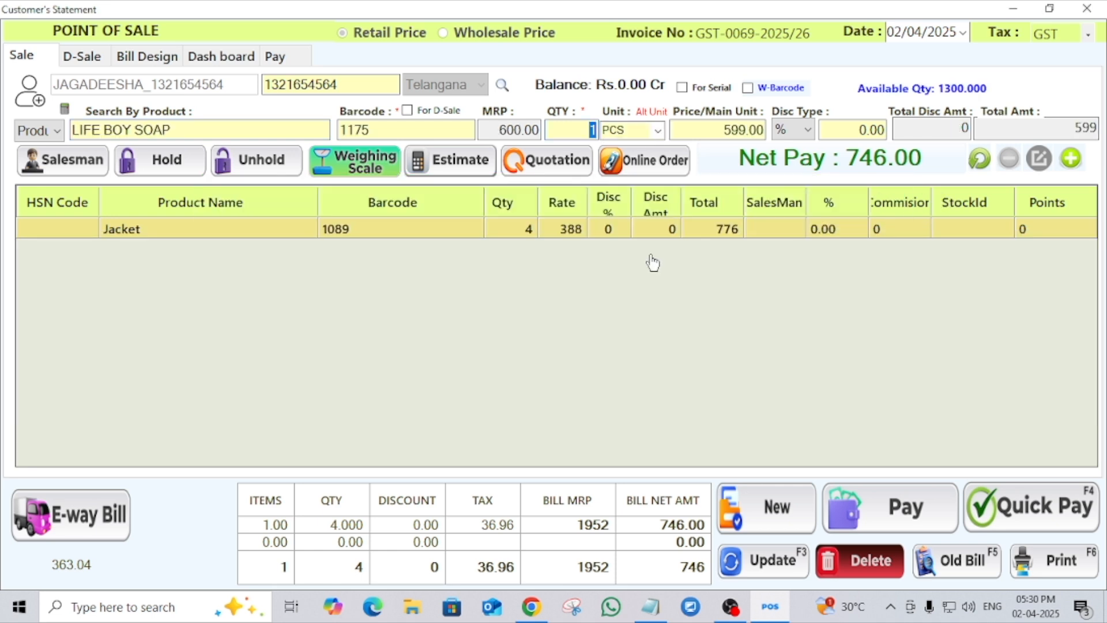
{"action": "type", "text": "3"}
{"action": "key", "text": "Return"}
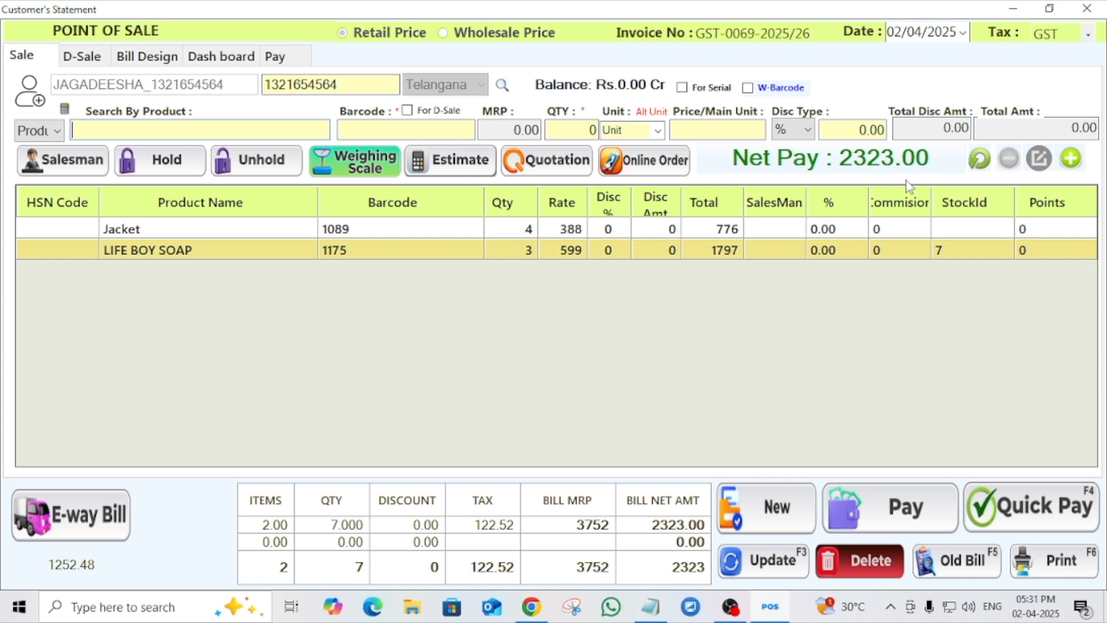
- Settle the Jacket and LIFE BOY SOAP bill with Quick Pay, dismissing the input error before retrying, and clear the SMS message and print notification
{"action": "left_click", "coordinate": [1016, 518]}
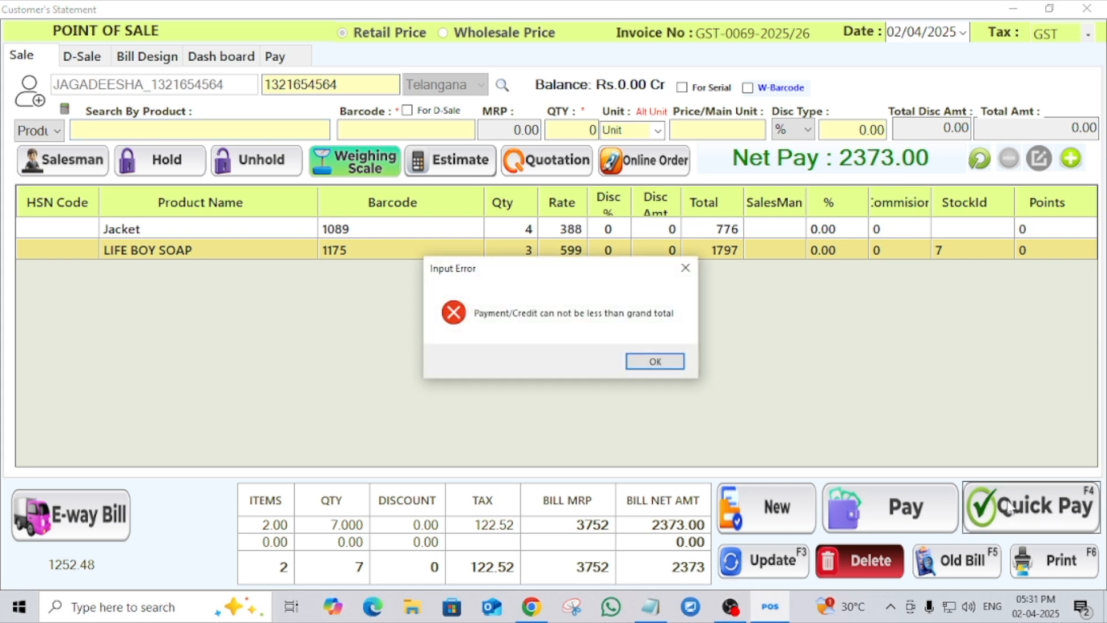
{"action": "left_click", "coordinate": [654, 362]}
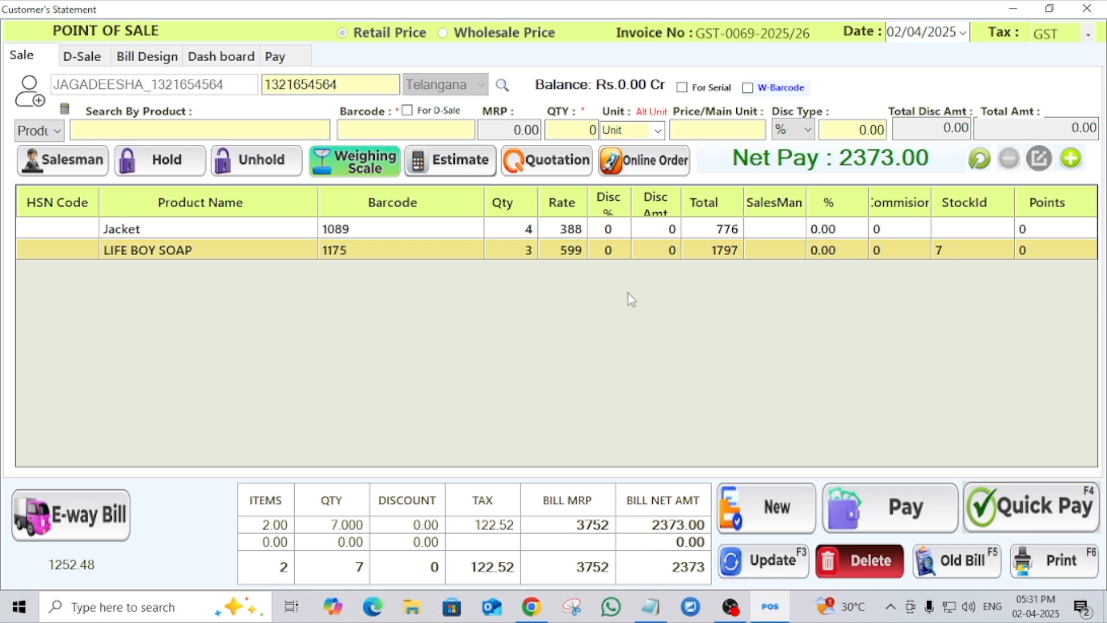
{"action": "left_click", "coordinate": [1022, 503]}
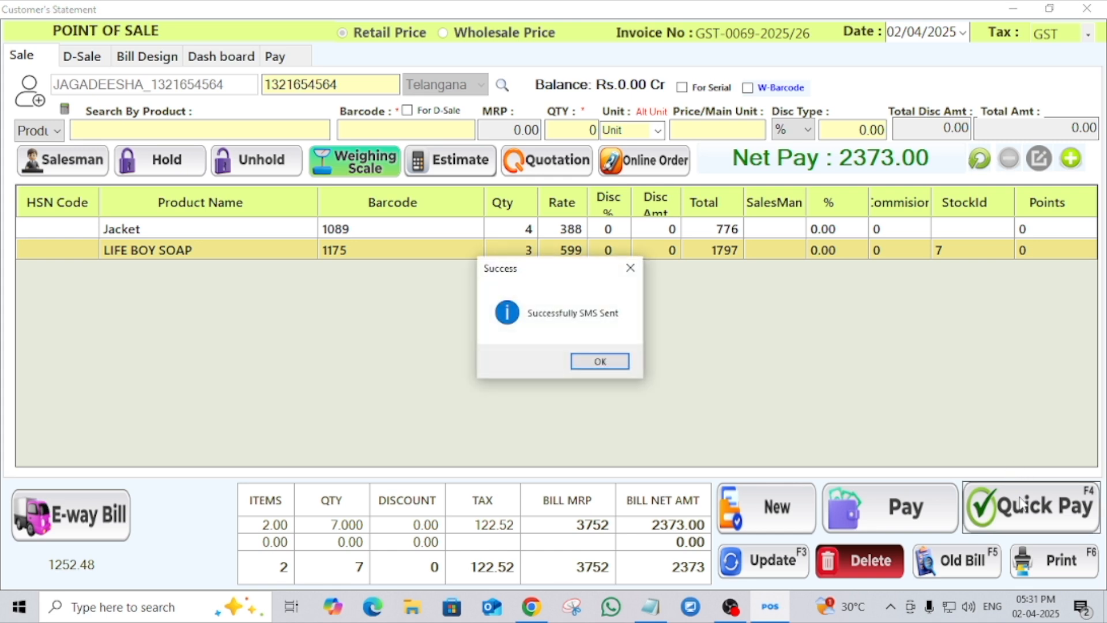
{"action": "left_click", "coordinate": [622, 363]}
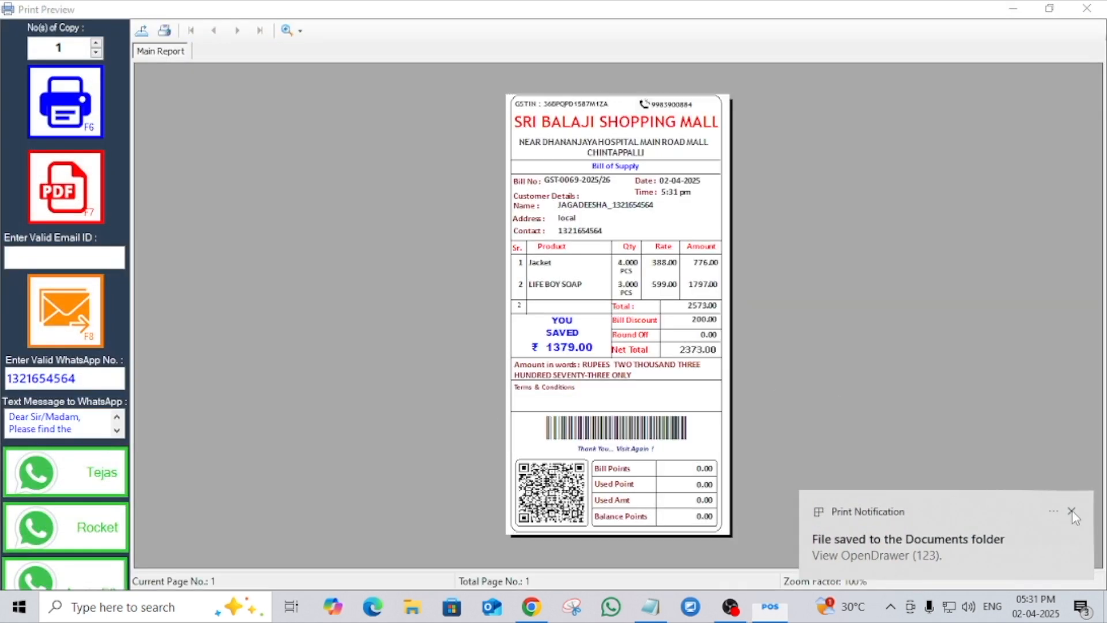
{"action": "left_click", "coordinate": [1071, 511]}
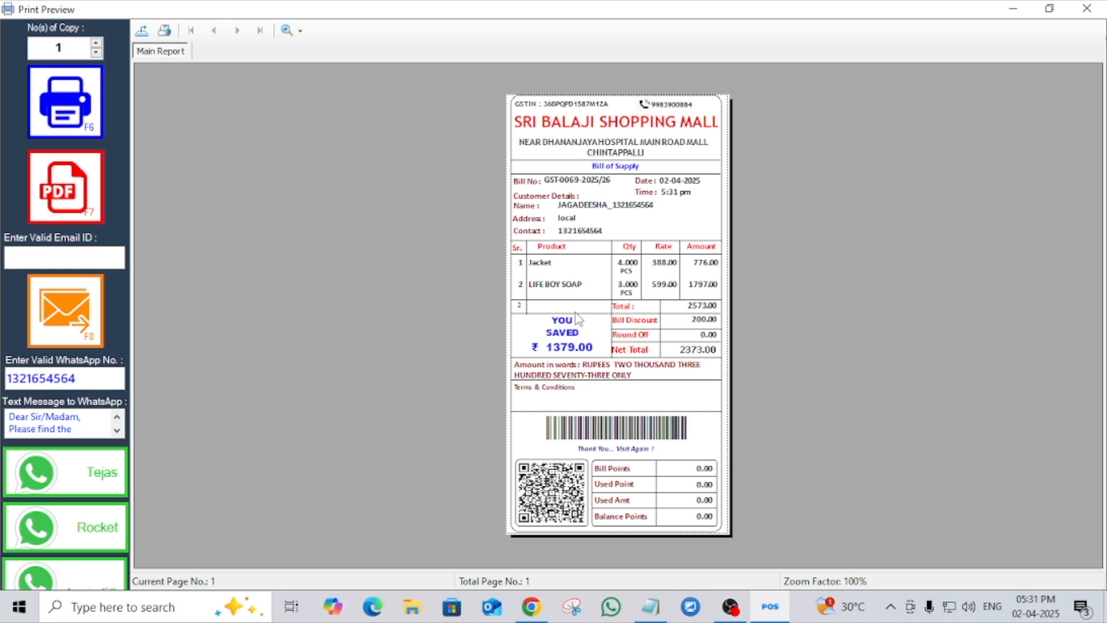